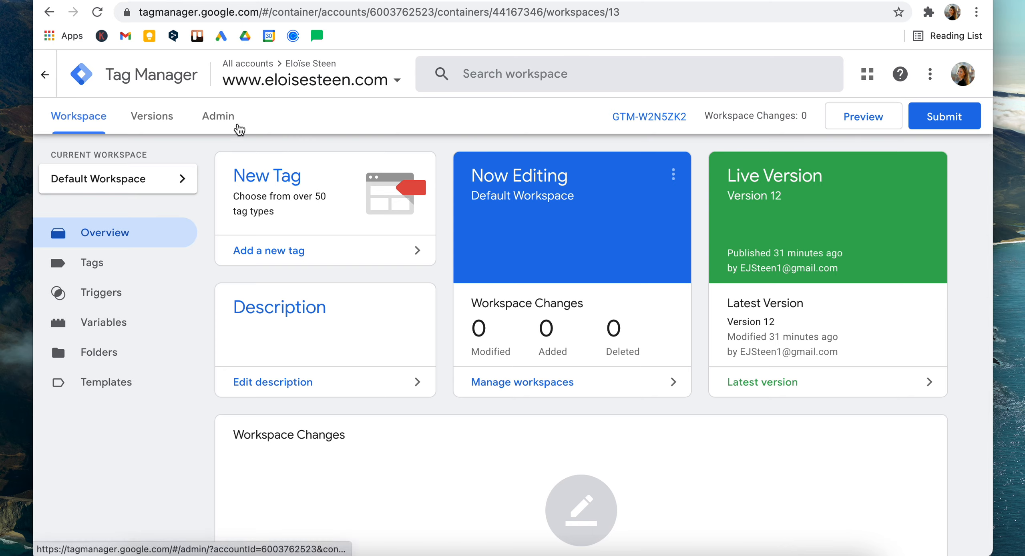
- Open the container's Google Tag Manager installation code and copy the snippet meant for the page's <head>
{"action": "left_click", "coordinate": [220, 120]}
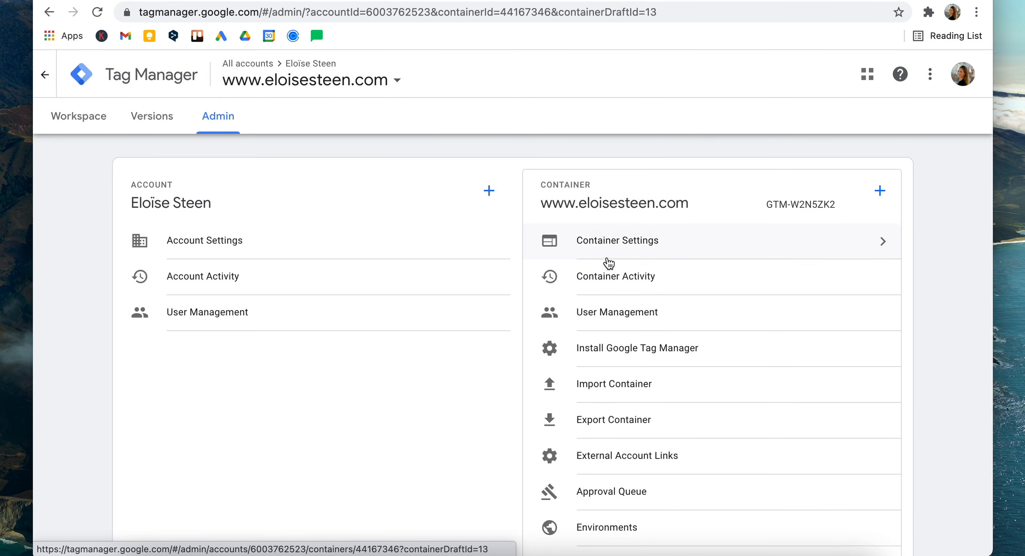
{"action": "left_click", "coordinate": [600, 356]}
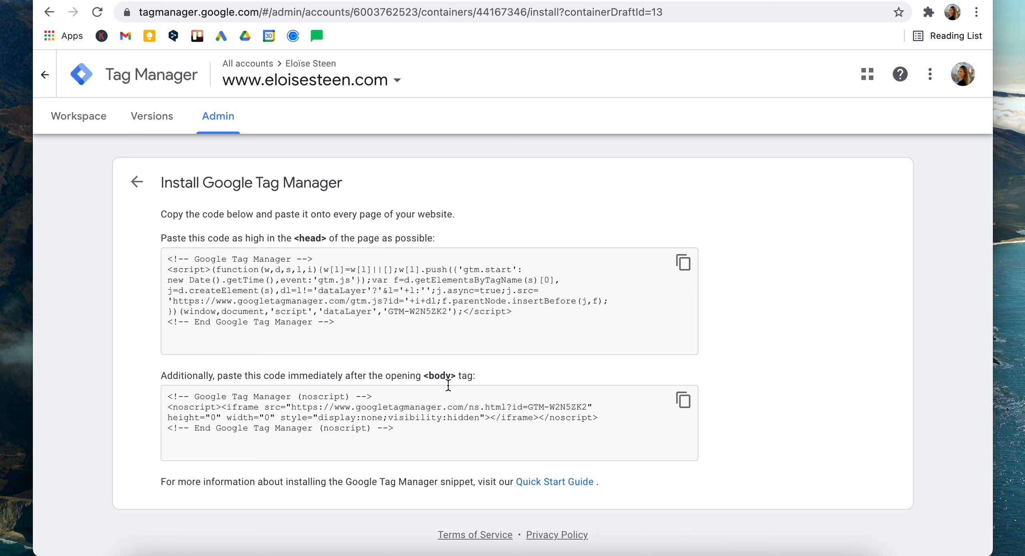
{"action": "left_click", "coordinate": [66, 117]}
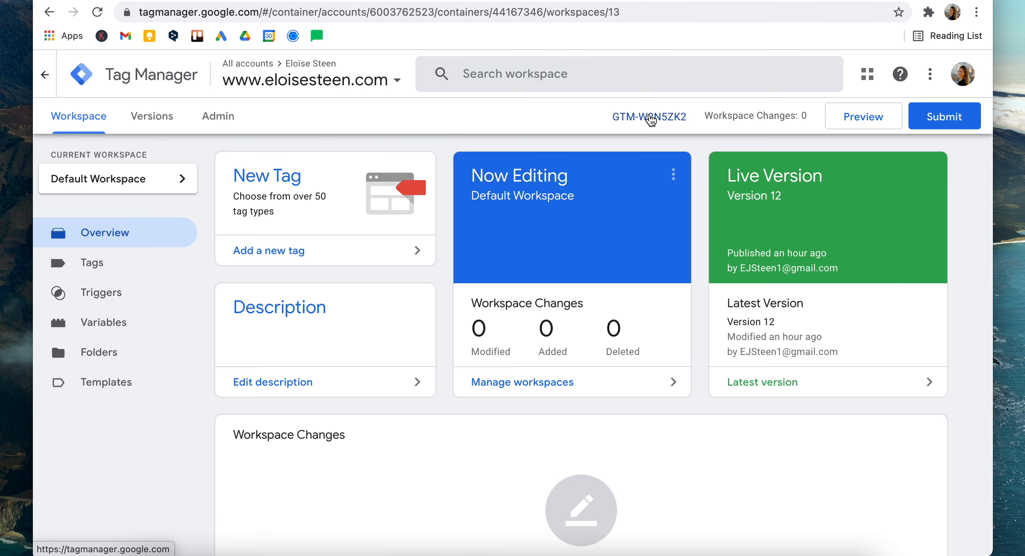
{"action": "left_click", "coordinate": [651, 117]}
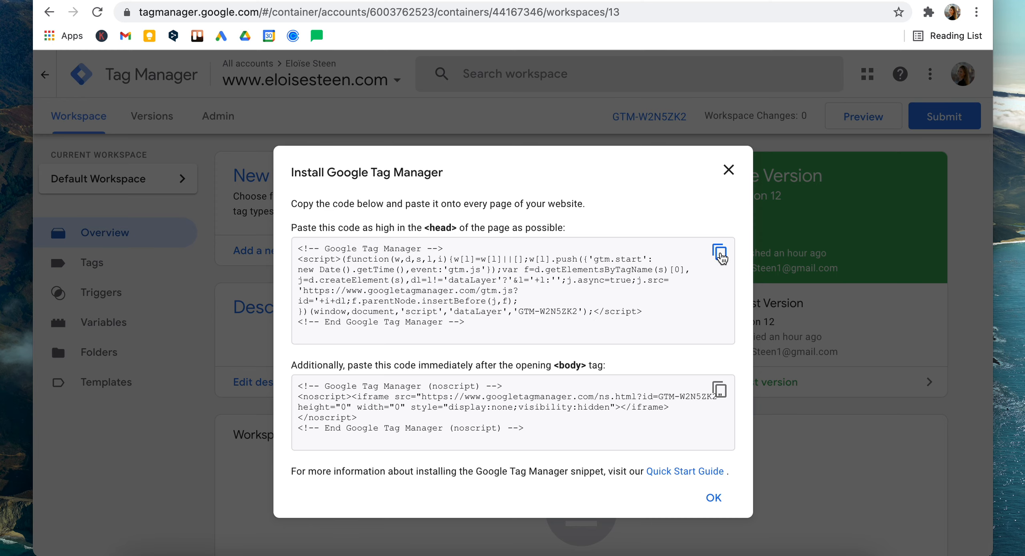
{"action": "left_click", "coordinate": [719, 253]}
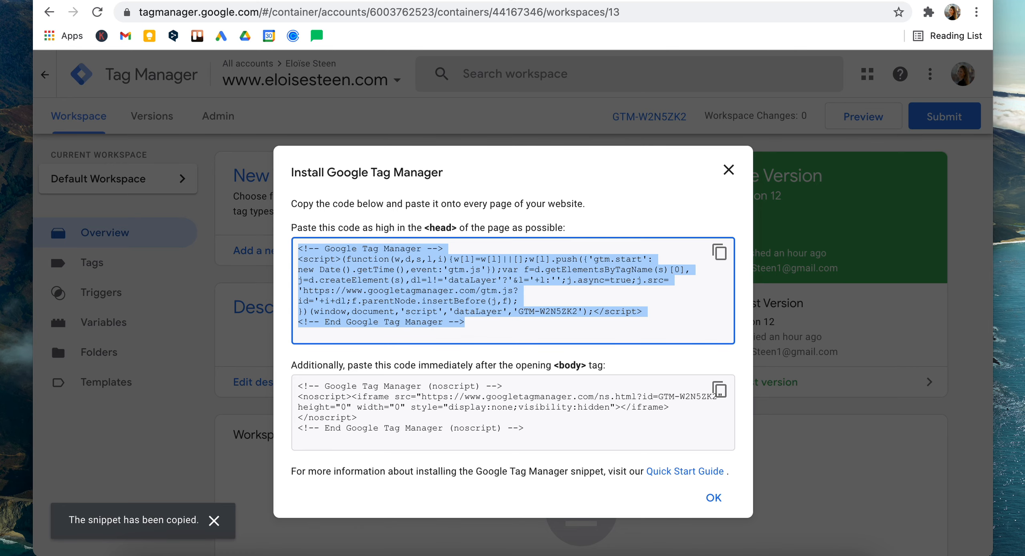
- Switch to the WordPress dashboard and open the Astra theme's header.php file in the Theme Editor
{"action": "key", "text": "ctrl+Tab"}
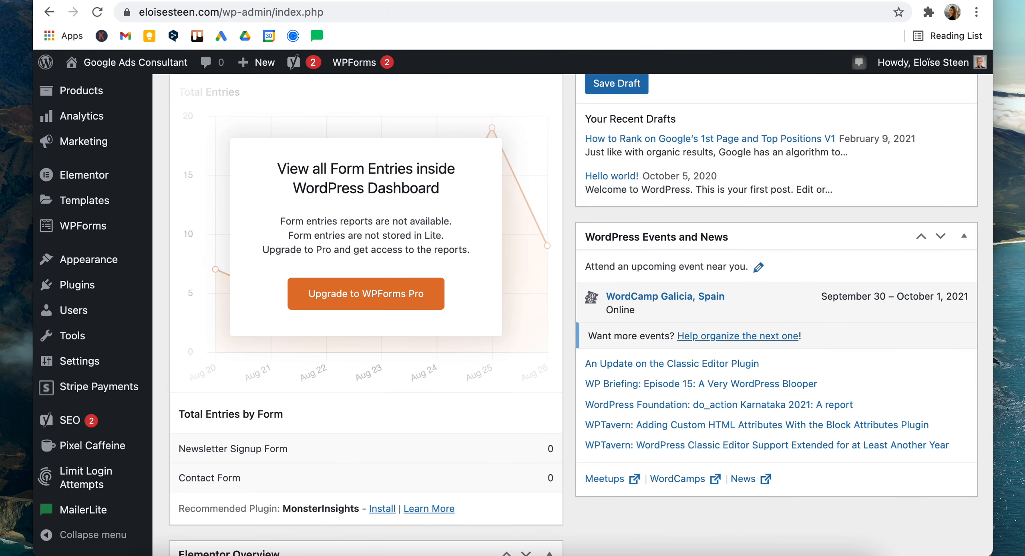
{"action": "mouse_move", "coordinate": [95, 363]}
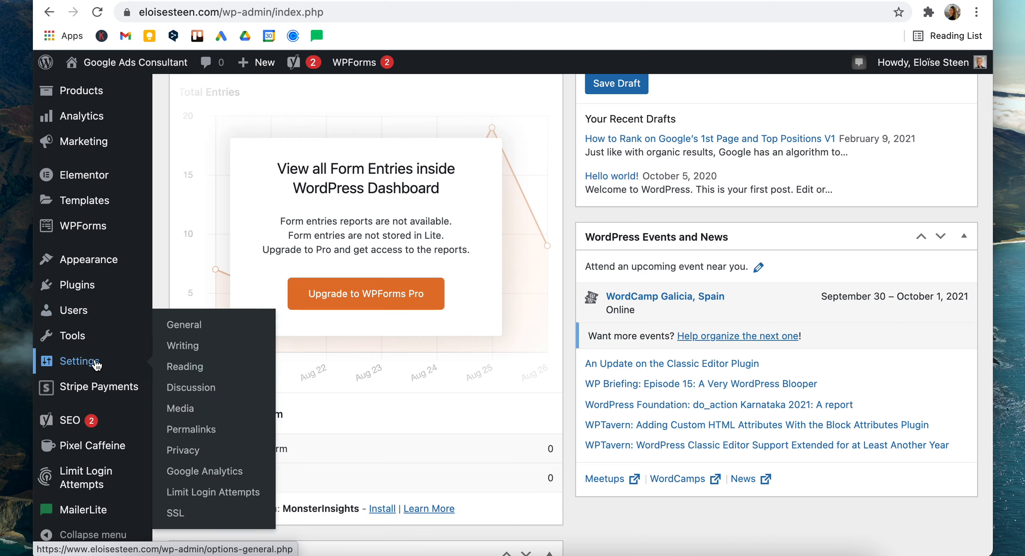
{"action": "scroll", "coordinate": [95, 363], "scroll_direction": "down", "scroll_amount": 2}
{"action": "mouse_move", "coordinate": [91, 266]}
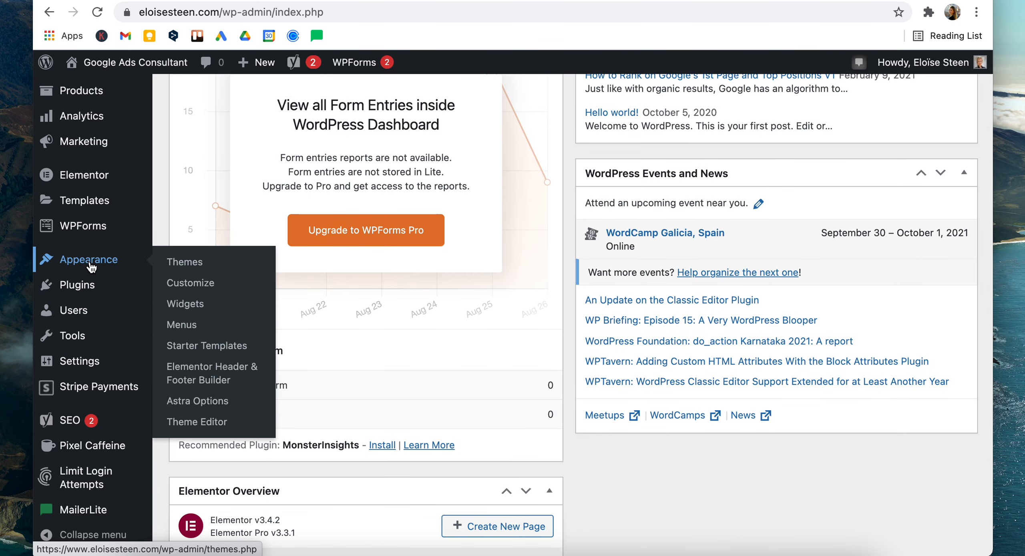
{"action": "left_click", "coordinate": [201, 425]}
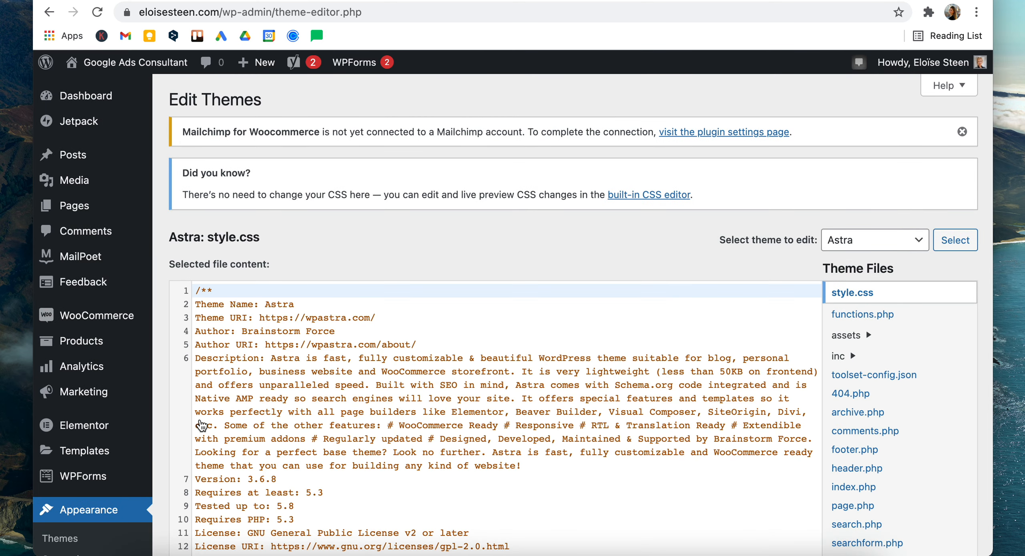
{"action": "scroll", "coordinate": [887, 437], "scroll_direction": "down", "scroll_amount": 5}
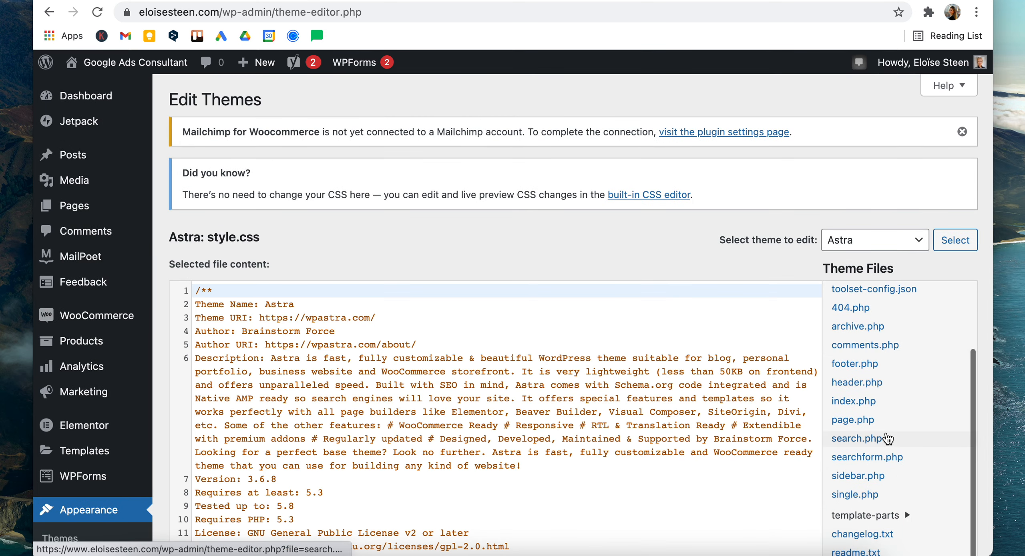
{"action": "scroll", "coordinate": [888, 437], "scroll_direction": "down", "scroll_amount": 3}
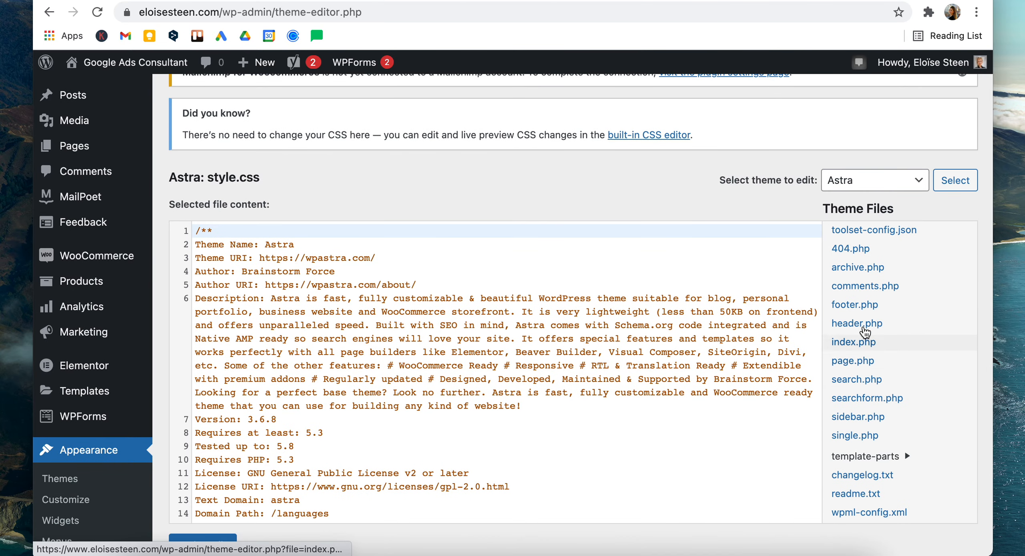
{"action": "left_click", "coordinate": [859, 326]}
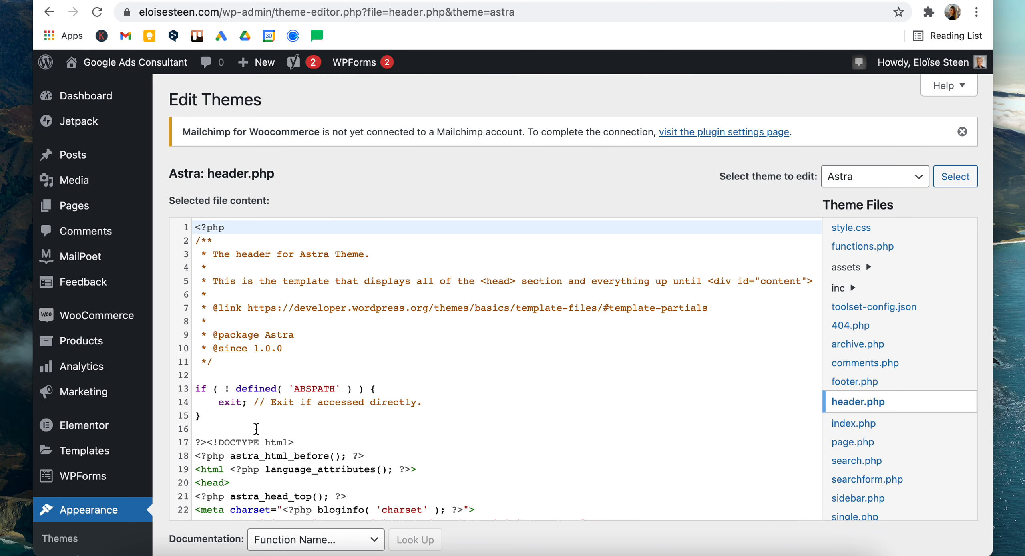
- Paste the copied Google Tag Manager script on a new line directly after the opening <head> tag in header.php
{"action": "scroll", "coordinate": [257, 429], "scroll_direction": "down", "scroll_amount": 4}
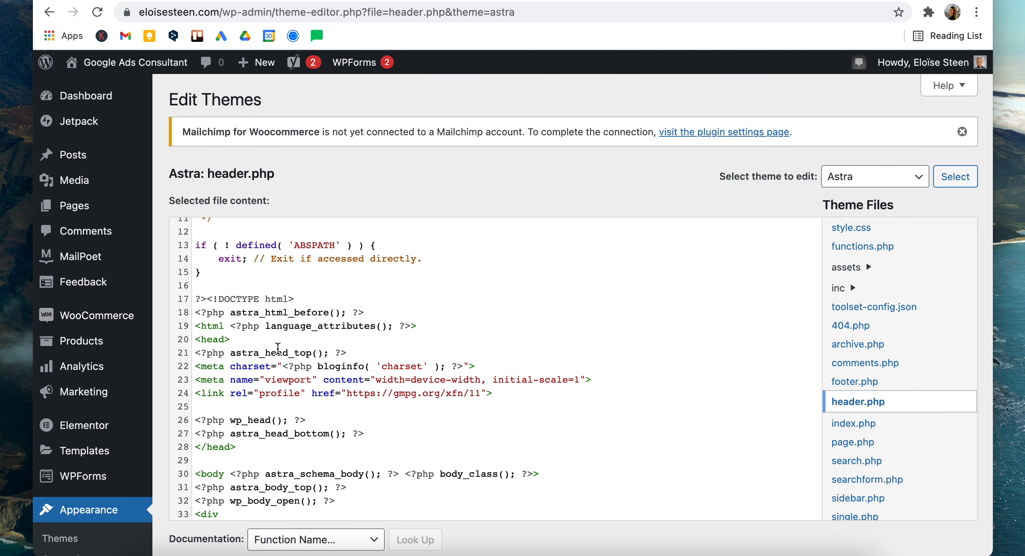
{"action": "left_click", "coordinate": [237, 340]}
{"action": "key", "text": "Return"}
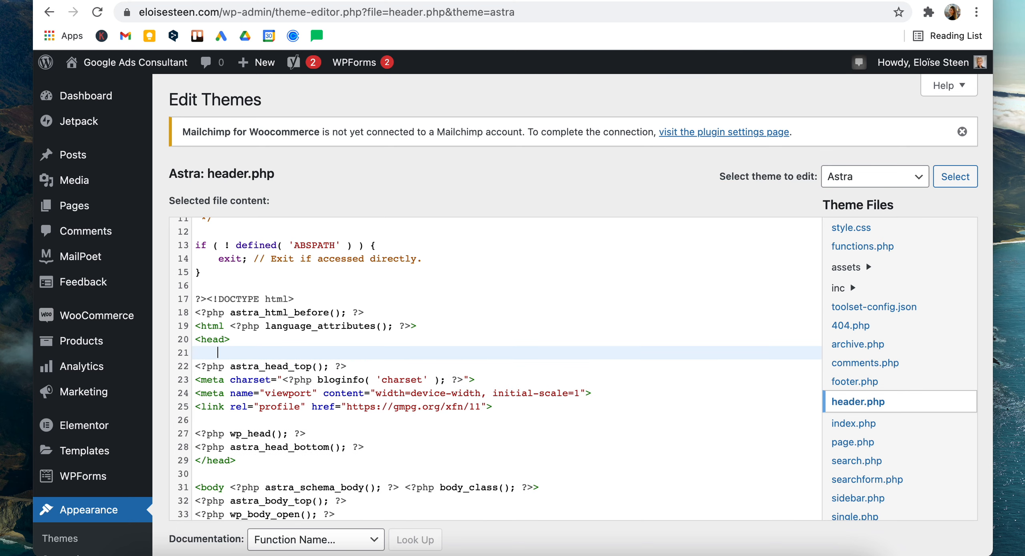
{"action": "key", "text": "super+v"}
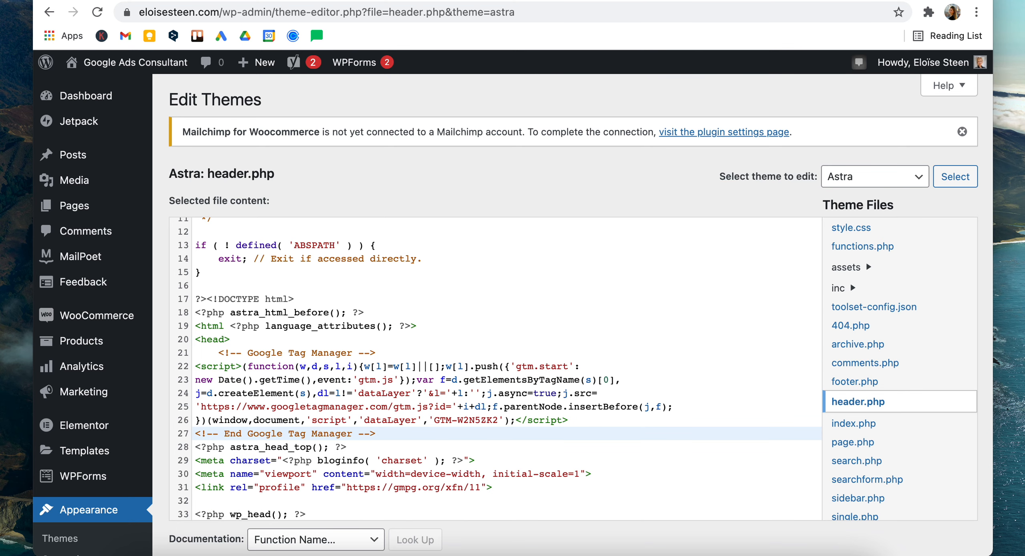
{"action": "key", "text": "Return"}
- Switch to Tag Manager, copy the noscript snippet meant for the <body>, and return to header.php in WordPress
{"action": "scroll", "coordinate": [507, 369], "scroll_direction": "down", "scroll_amount": 4}
{"action": "left_click", "coordinate": [360, 1]}
{"action": "left_click", "coordinate": [719, 390]}
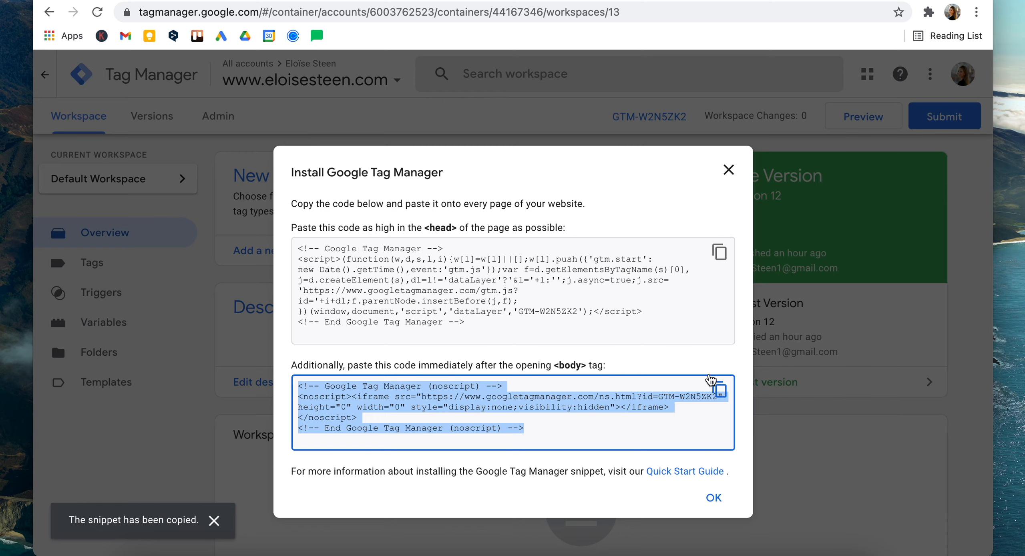
{"action": "left_click", "coordinate": [557, 1]}
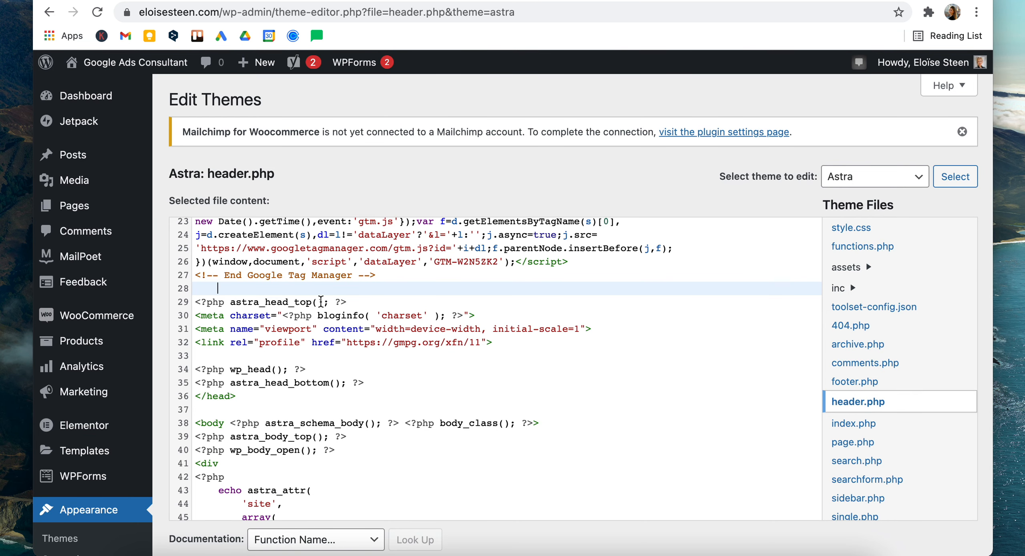
- Paste the noscript snippet on a new line directly after the opening <body> tag and update header.php
{"action": "scroll", "coordinate": [320, 301], "scroll_direction": "down", "scroll_amount": 3}
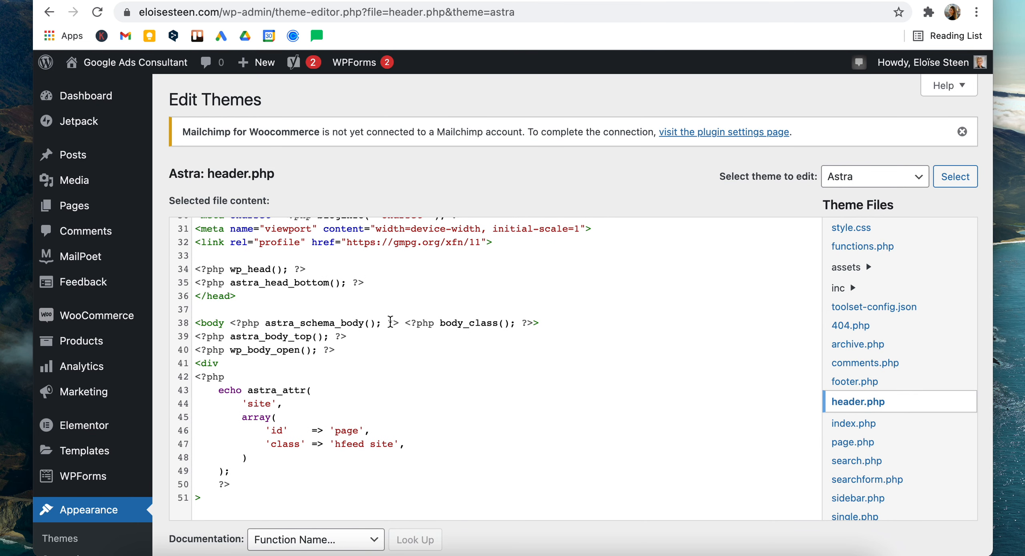
{"action": "left_click", "coordinate": [546, 324]}
{"action": "key", "text": "Return"}
{"action": "key", "text": "super+v"}
{"action": "scroll", "coordinate": [546, 324], "scroll_direction": "down", "scroll_amount": 10}
{"action": "left_click", "coordinate": [201, 414]}
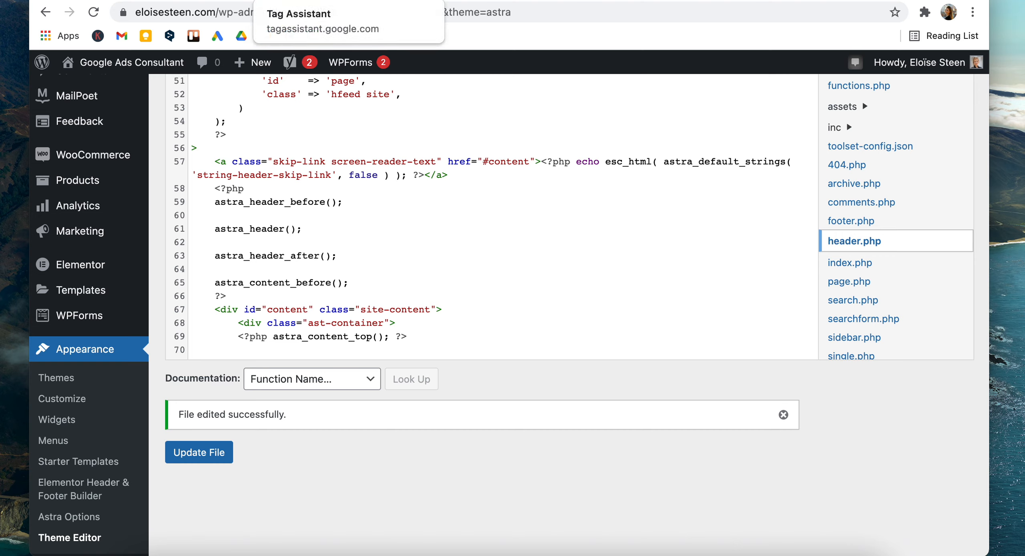
- Switch to Tag Assistant and connect it to the website with the debug signal included in the URL
{"action": "left_click", "coordinate": [289, 35]}
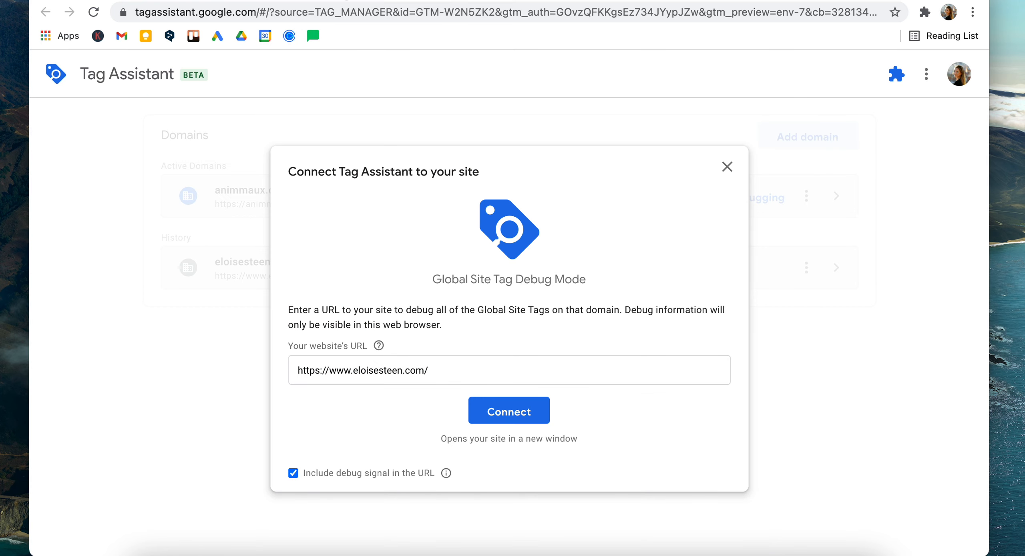
{"action": "key", "text": "Return"}
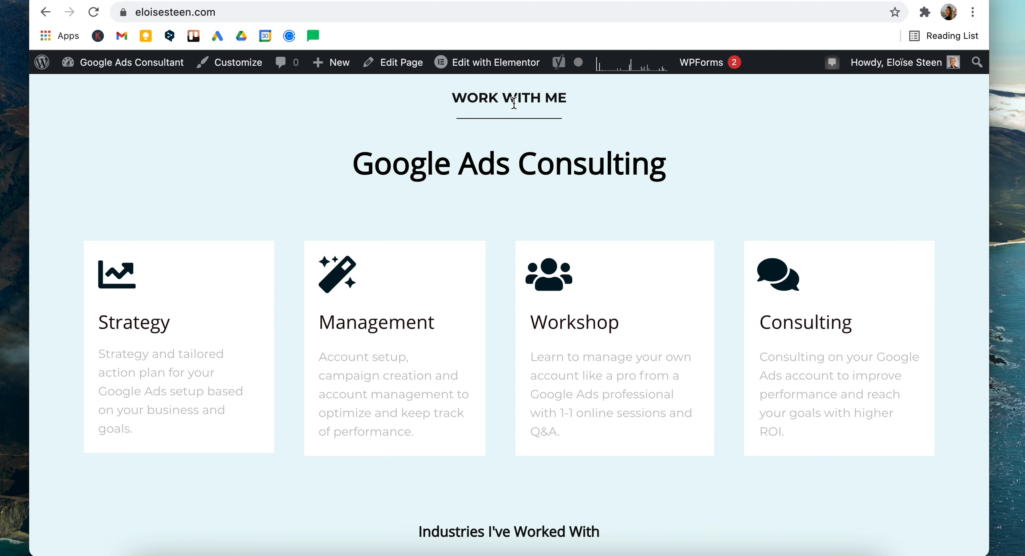
- View the website homepage's page source and search it for the Tag Manager container ID, going through to the <body> match
{"action": "scroll", "coordinate": [758, 178], "scroll_direction": "down", "scroll_amount": 2}
{"action": "scroll", "coordinate": [757, 175], "scroll_direction": "up", "scroll_amount": 2}
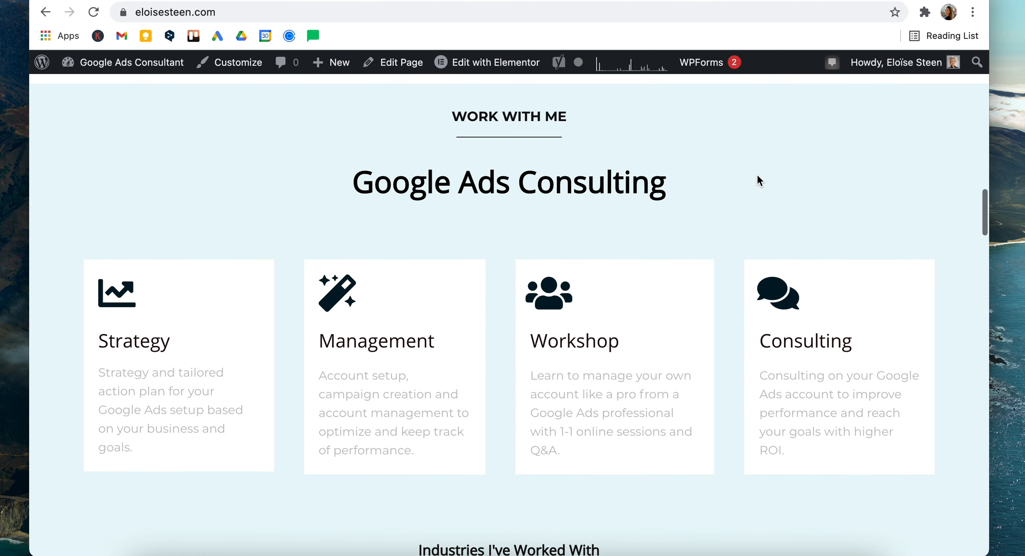
{"action": "right_click", "coordinate": [742, 198]}
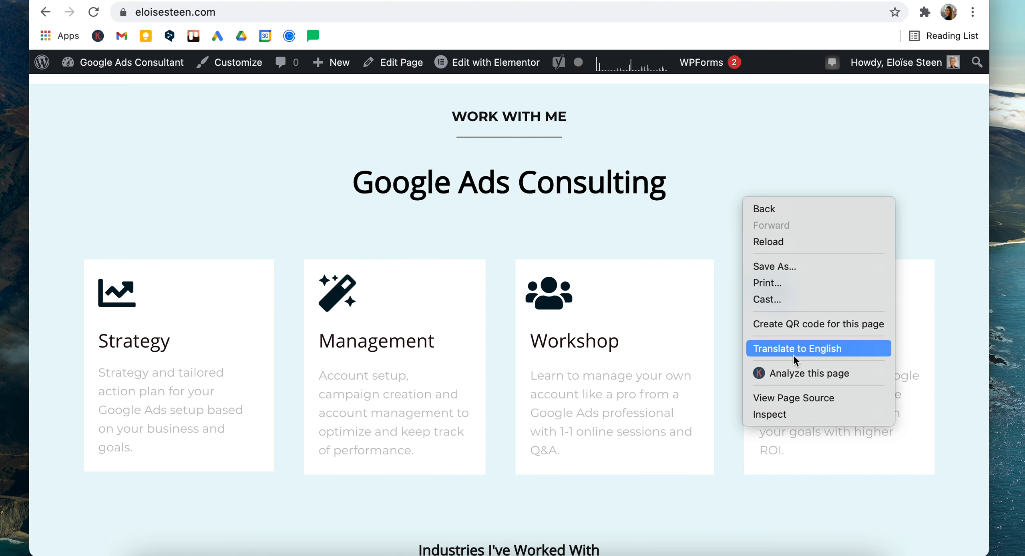
{"action": "left_click", "coordinate": [786, 396]}
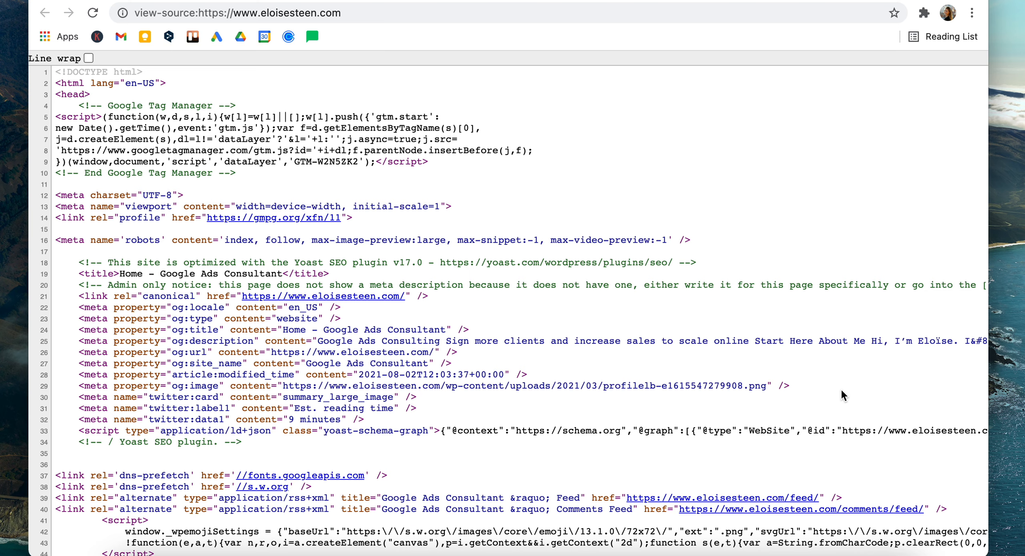
{"action": "key", "text": "super+f"}
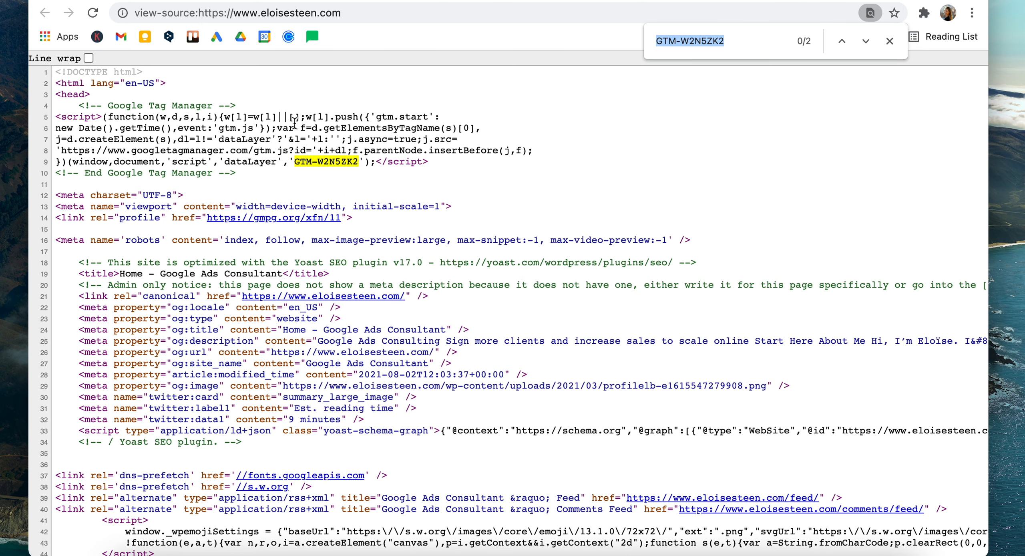
{"action": "left_click", "coordinate": [865, 42]}
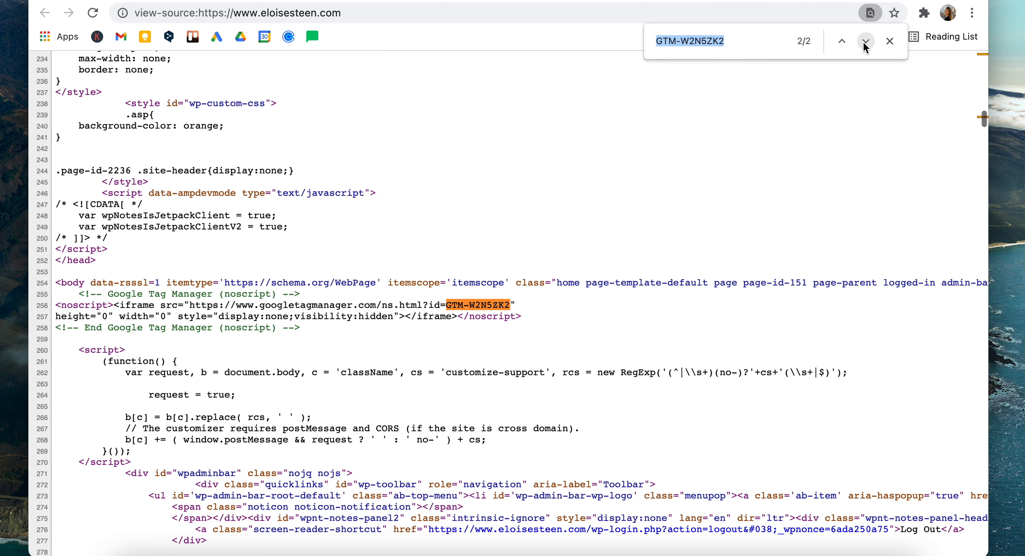